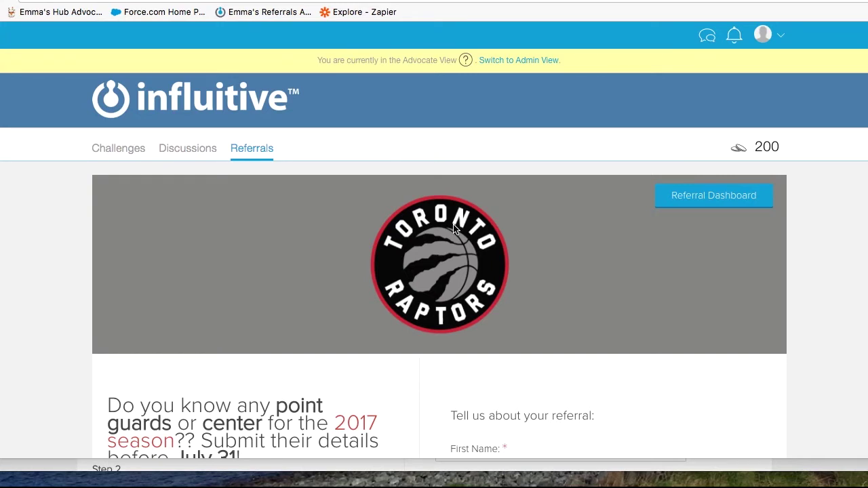
Step: Look over the existing Zaps in Zapier and the filled-in Influitive referral form
{"action": "left_click", "coordinate": [367, 8]}
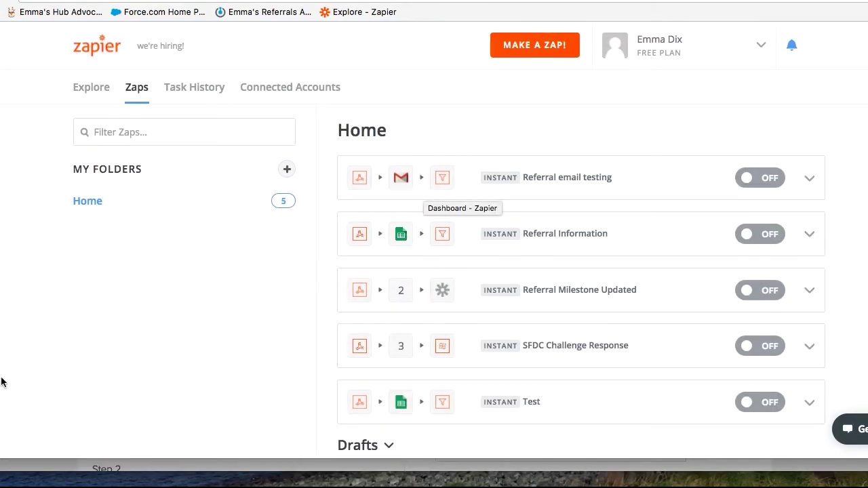
{"action": "key", "text": "super+bracketleft"}
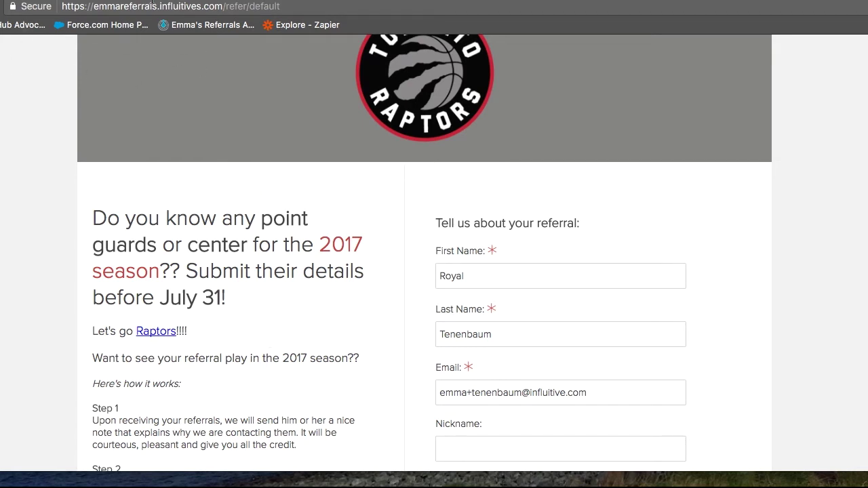
{"action": "scroll", "coordinate": [628, 257], "scroll_direction": "down", "scroll_amount": 3}
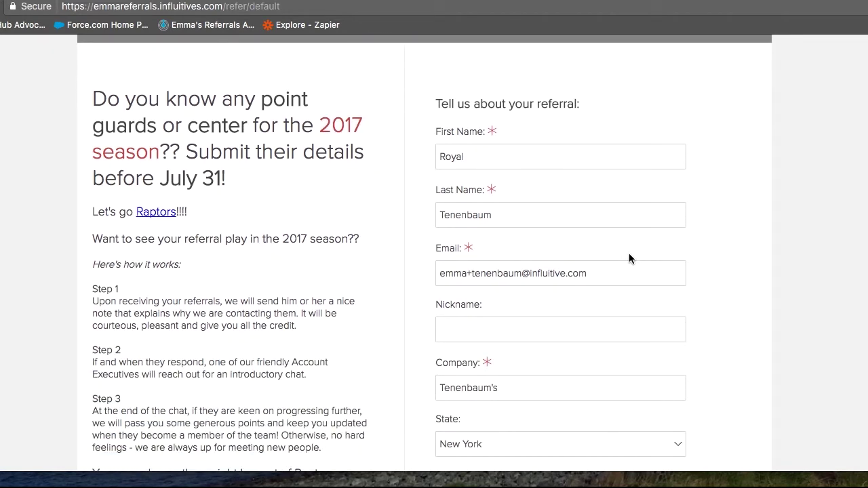
{"action": "scroll", "coordinate": [628, 257], "scroll_direction": "down", "scroll_amount": 3}
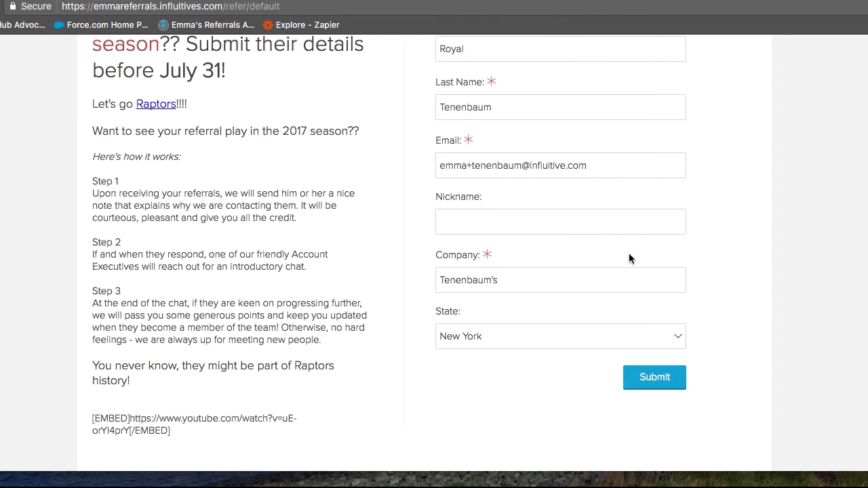
{"action": "scroll", "coordinate": [629, 257], "scroll_direction": "up", "scroll_amount": 2}
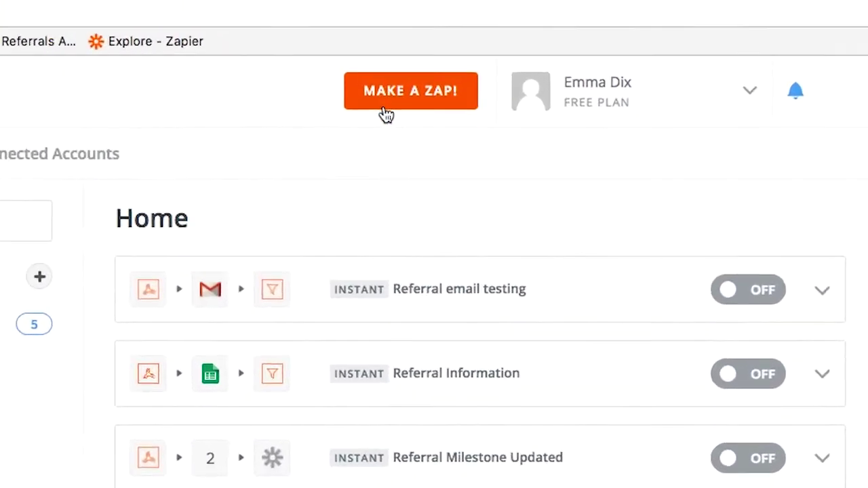
Step: Create a new Zap in Zapier with Webhooks as the trigger app and Catch Hook as the trigger, leaving its options at their defaults
{"action": "left_click", "coordinate": [385, 115]}
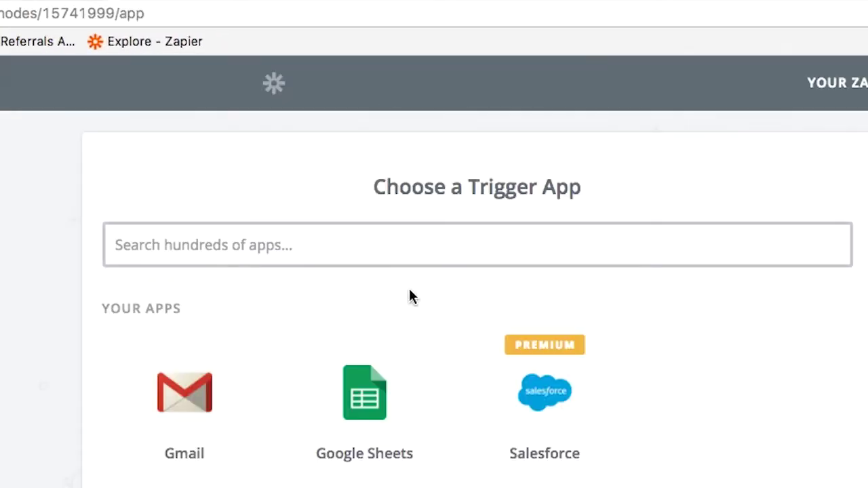
{"action": "scroll", "coordinate": [431, 316], "scroll_direction": "down", "scroll_amount": 10}
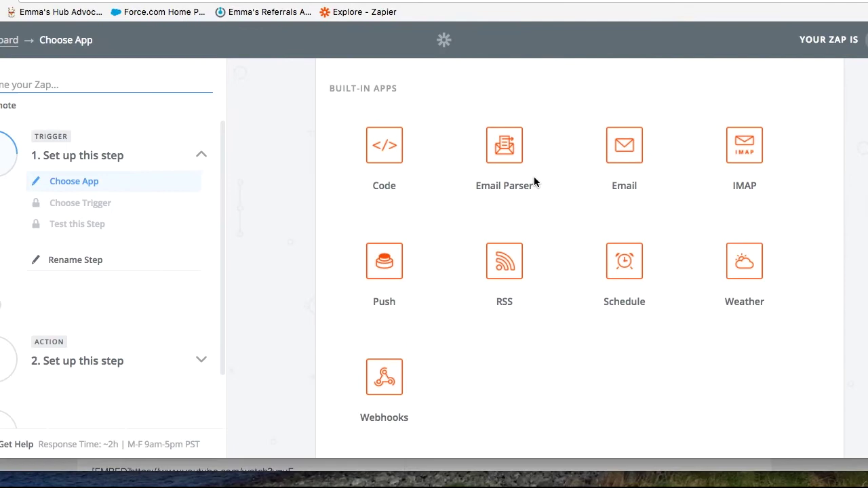
{"action": "left_click", "coordinate": [390, 354]}
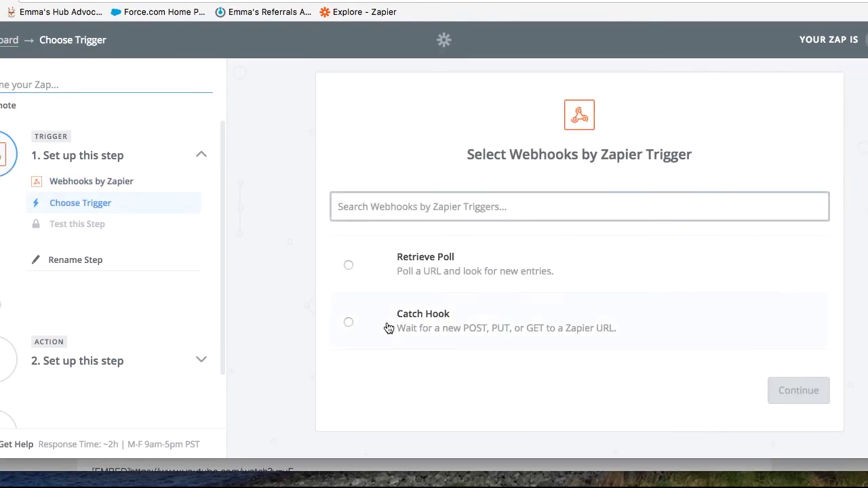
{"action": "left_click", "coordinate": [348, 322]}
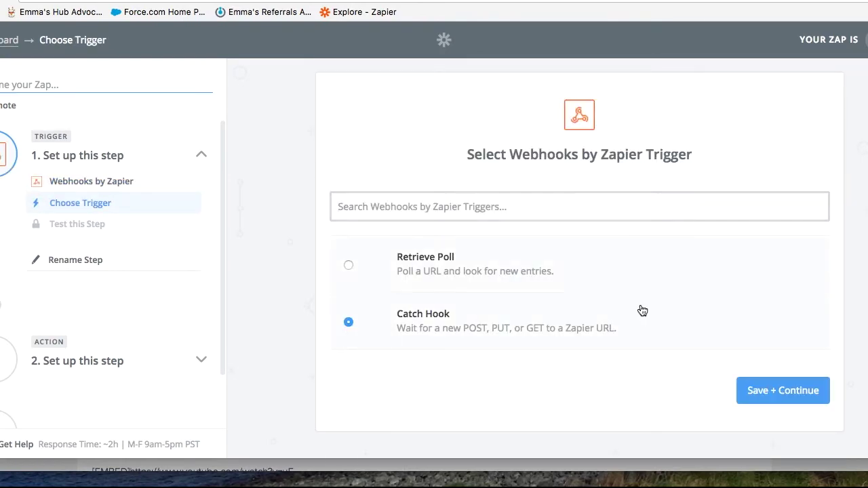
{"action": "left_click", "coordinate": [775, 392]}
{"action": "left_click", "coordinate": [799, 337]}
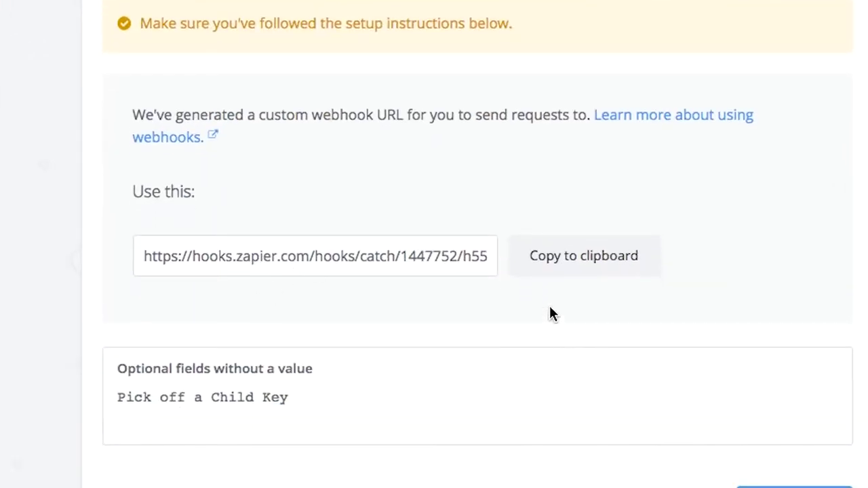
Step: Copy the generated Zapier hook URL and add an Influitive webhook named "Referral Email" with that URL as its provider URL
{"action": "left_click", "coordinate": [556, 275]}
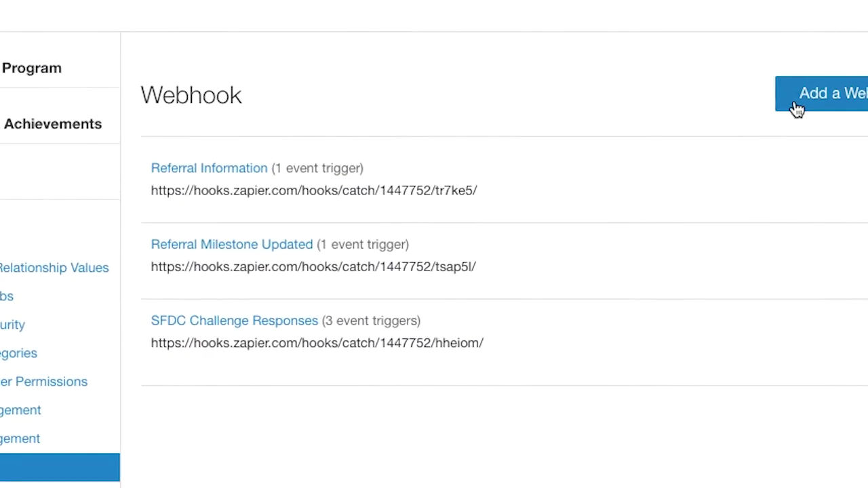
{"action": "left_click", "coordinate": [797, 110]}
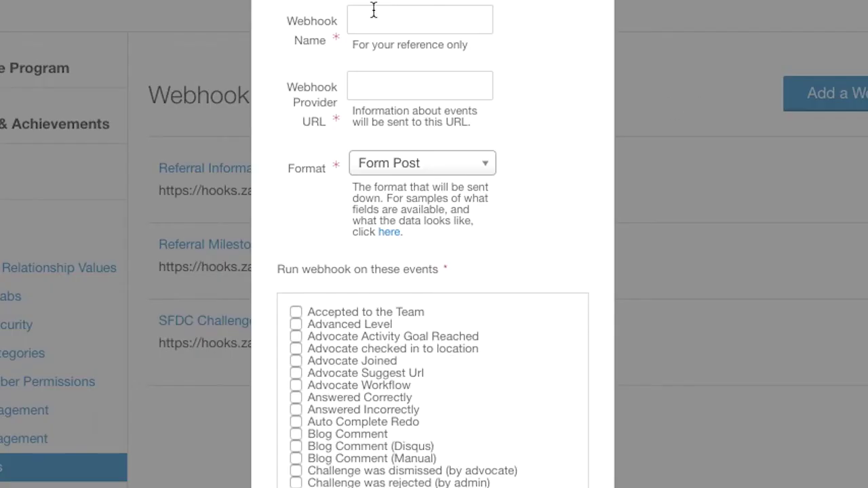
{"action": "left_click", "coordinate": [373, 95]}
{"action": "key", "text": "ctrl+v"}
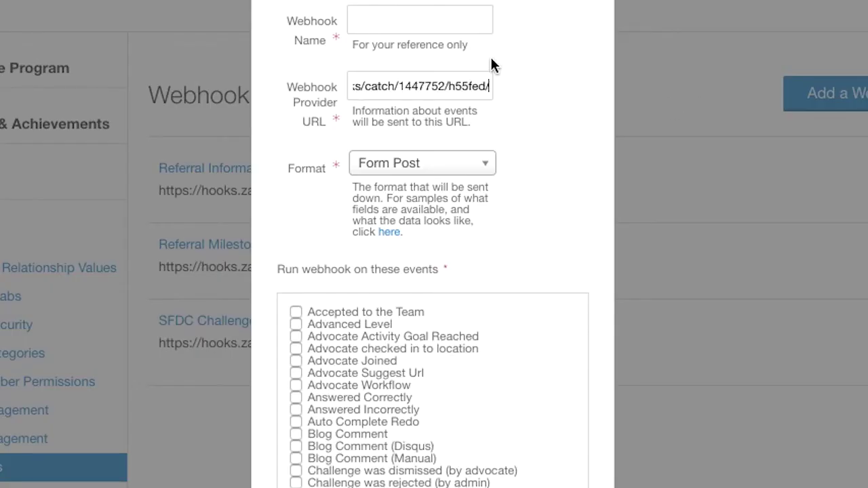
{"action": "left_click", "coordinate": [402, 14]}
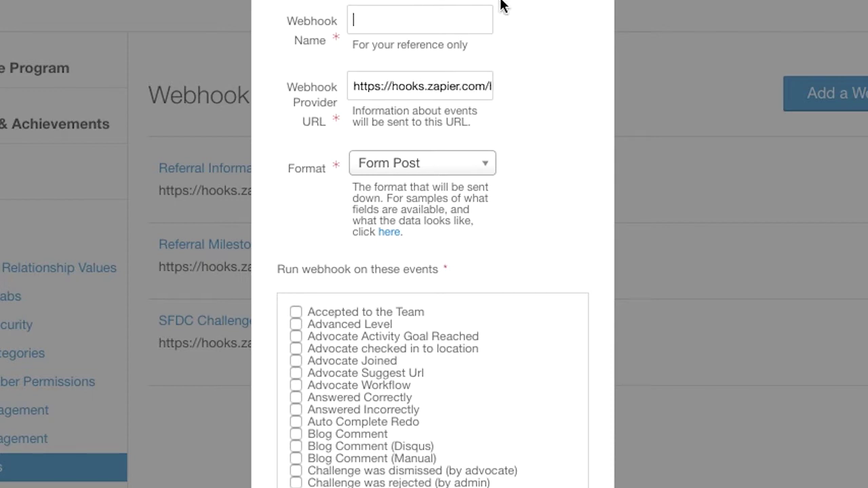
{"action": "type", "text": "Referral "}
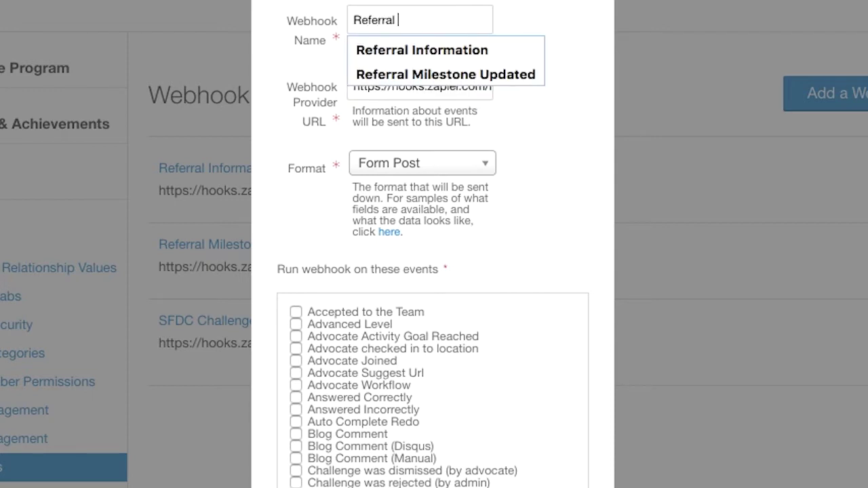
{"action": "type", "text": "Email"}
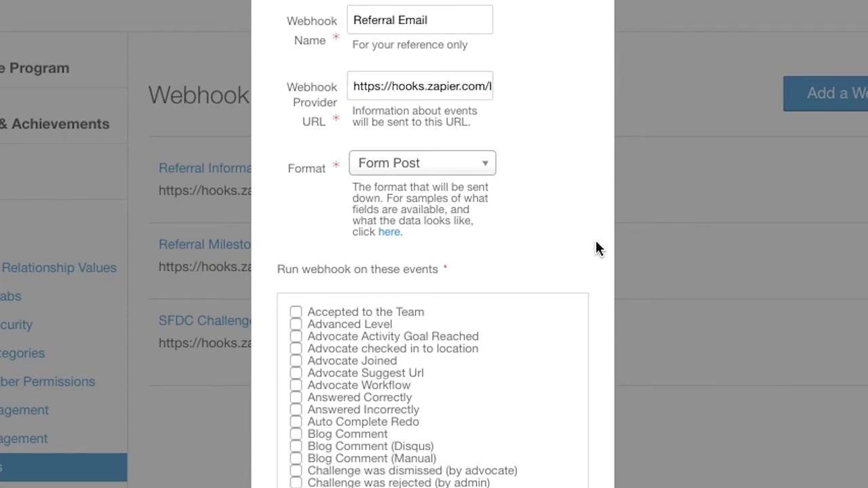
Step: Run the new webhook on the Referral Milestone Reached event and save it
{"action": "scroll", "coordinate": [597, 242], "scroll_direction": "down", "scroll_amount": 15}
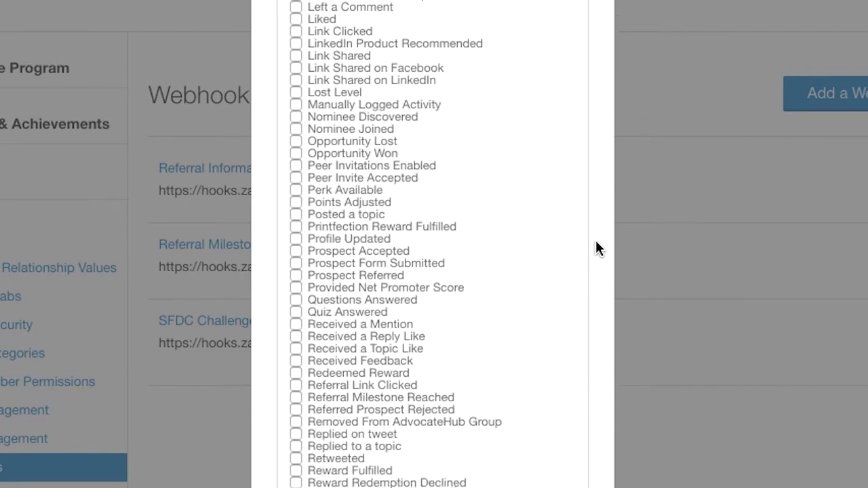
{"action": "scroll", "coordinate": [596, 241], "scroll_direction": "down", "scroll_amount": 4}
{"action": "scroll", "coordinate": [493, 162], "scroll_direction": "up", "scroll_amount": 1}
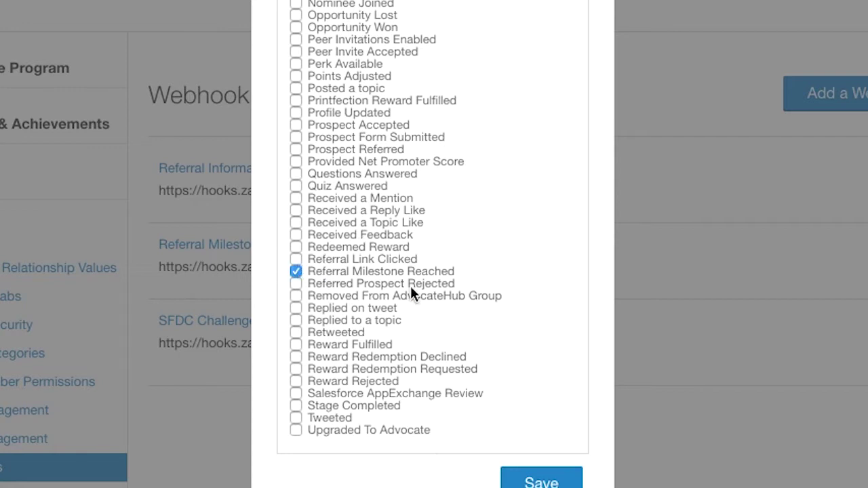
{"action": "left_click", "coordinate": [541, 482]}
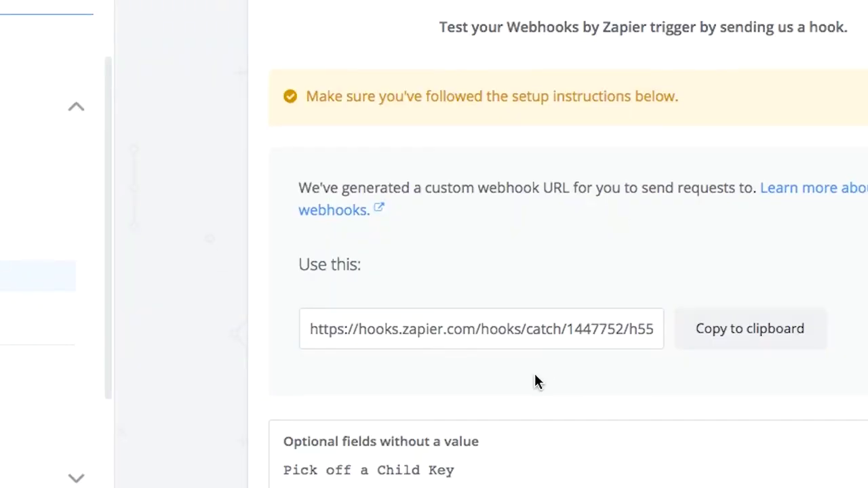
Step: Submit the filled-in referral form as test data and confirm in Zapier that the hook was sent
{"action": "scroll", "coordinate": [535, 380], "scroll_direction": "down", "scroll_amount": 1}
{"action": "scroll", "coordinate": [534, 382], "scroll_direction": "up", "scroll_amount": 1}
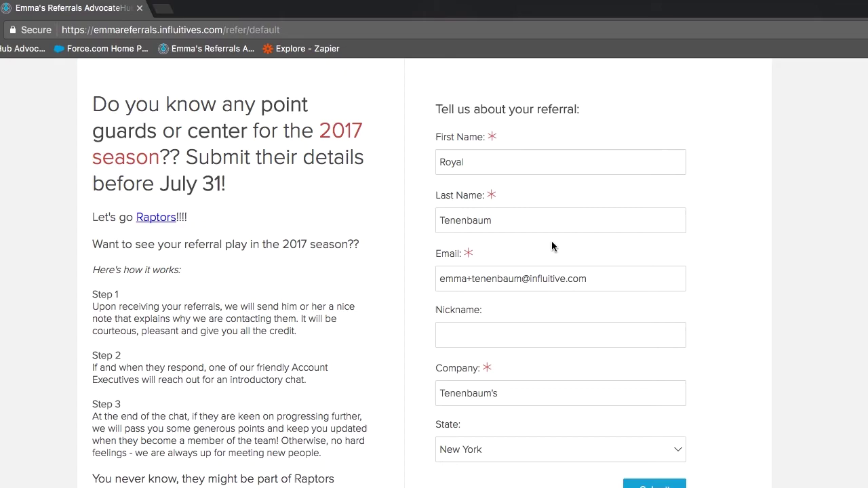
{"action": "scroll", "coordinate": [553, 244], "scroll_direction": "down", "scroll_amount": 3}
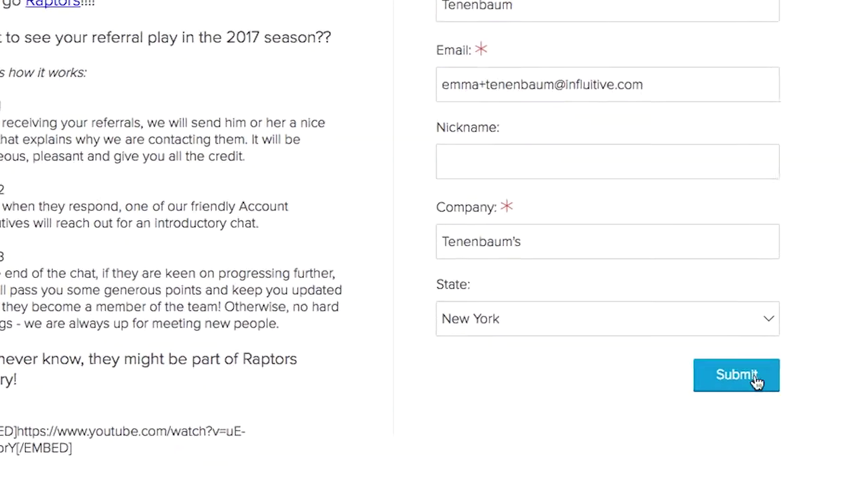
{"action": "left_click", "coordinate": [655, 389]}
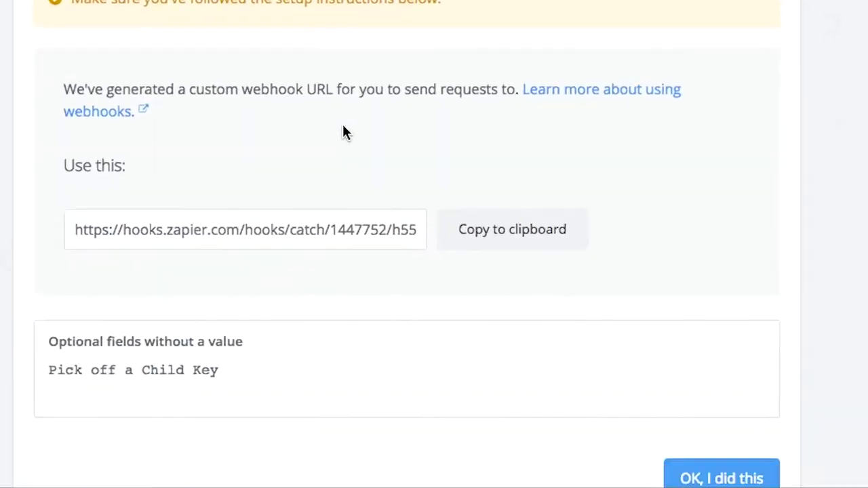
{"action": "left_click", "coordinate": [693, 372]}
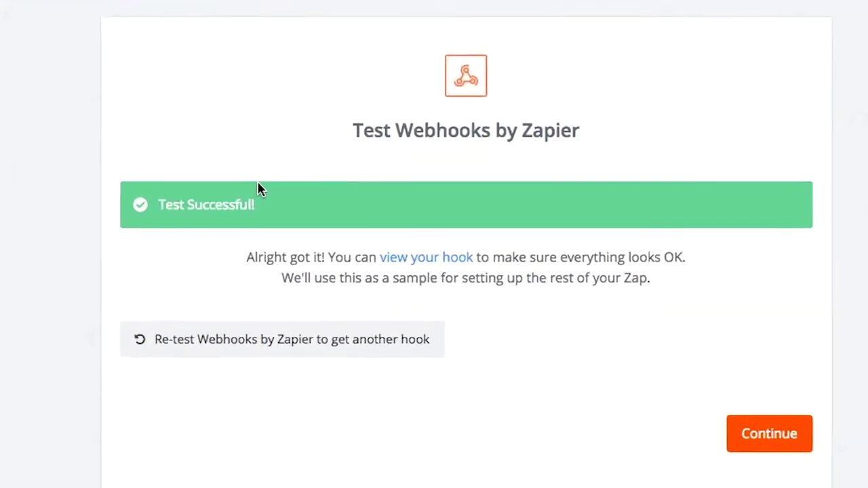
Step: Review the fields of the received test hook and accept it as the trigger's sample
{"action": "left_click", "coordinate": [434, 261]}
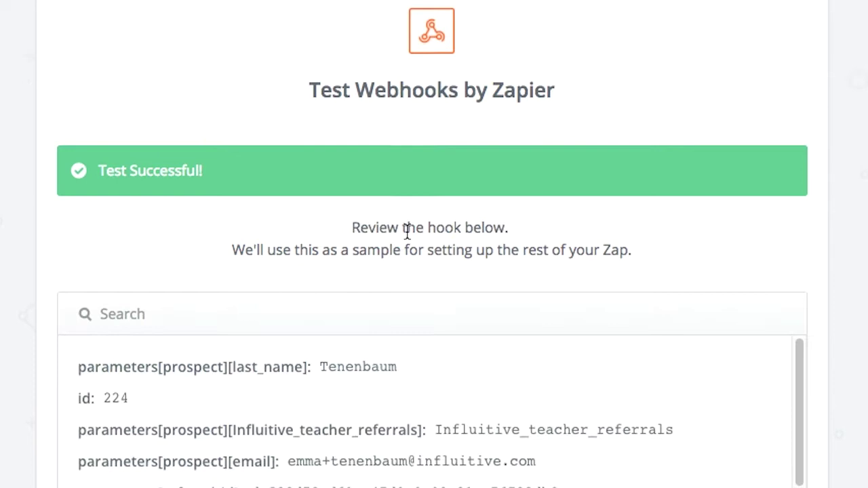
{"action": "scroll", "coordinate": [587, 288], "scroll_direction": "down", "scroll_amount": 3}
{"action": "scroll", "coordinate": [587, 287], "scroll_direction": "up", "scroll_amount": 2}
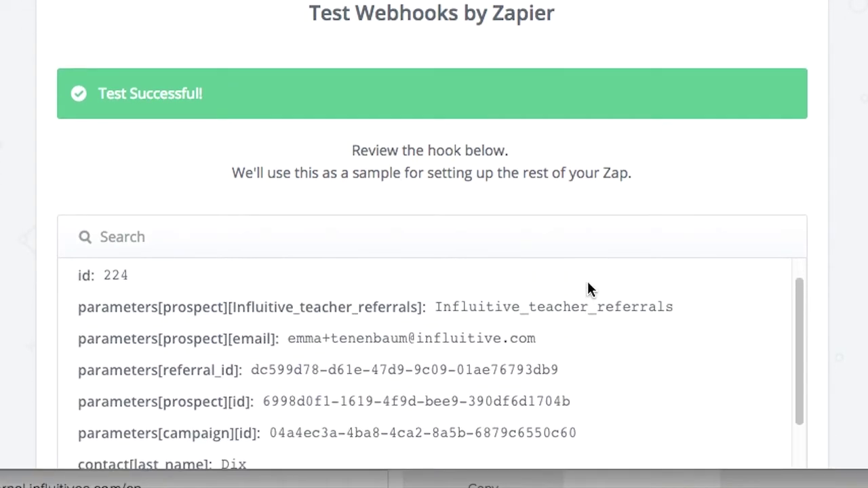
{"action": "scroll", "coordinate": [320, 323], "scroll_direction": "down", "scroll_amount": 5}
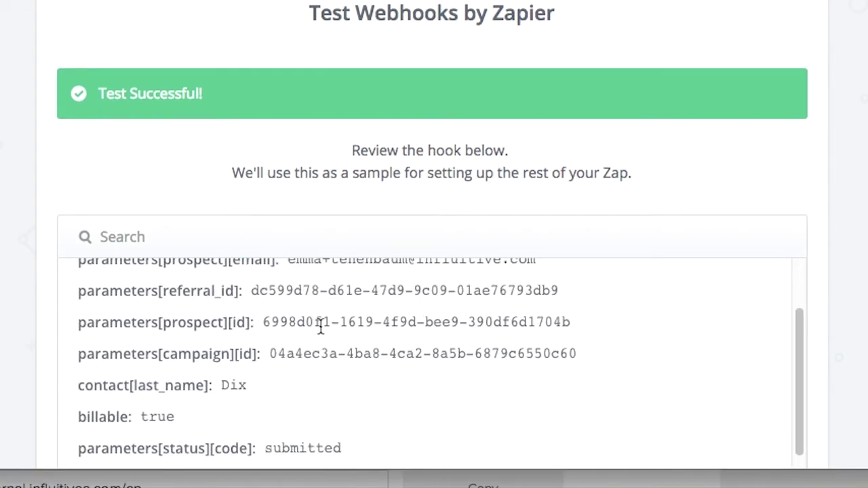
{"action": "scroll", "coordinate": [565, 233], "scroll_direction": "down", "scroll_amount": 6}
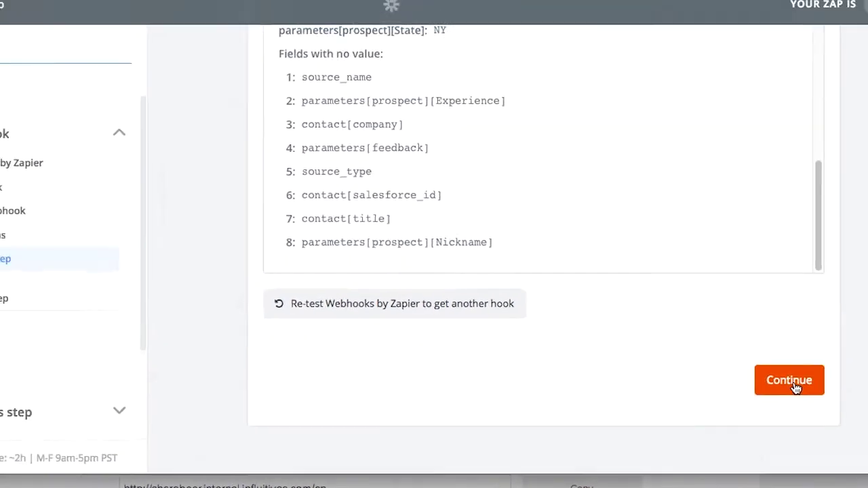
{"action": "left_click", "coordinate": [792, 381]}
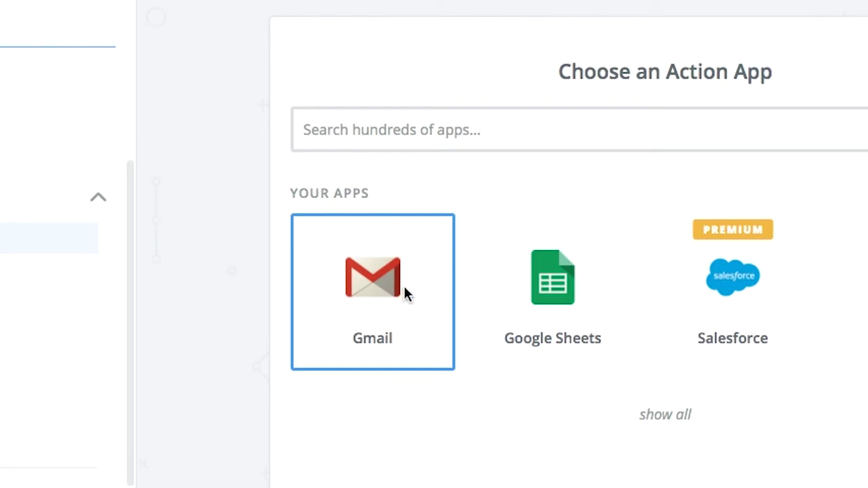
Step: Use Gmail as the Zap's action app with Gmail Account #1
{"action": "scroll", "coordinate": [404, 286], "scroll_direction": "down", "scroll_amount": 10}
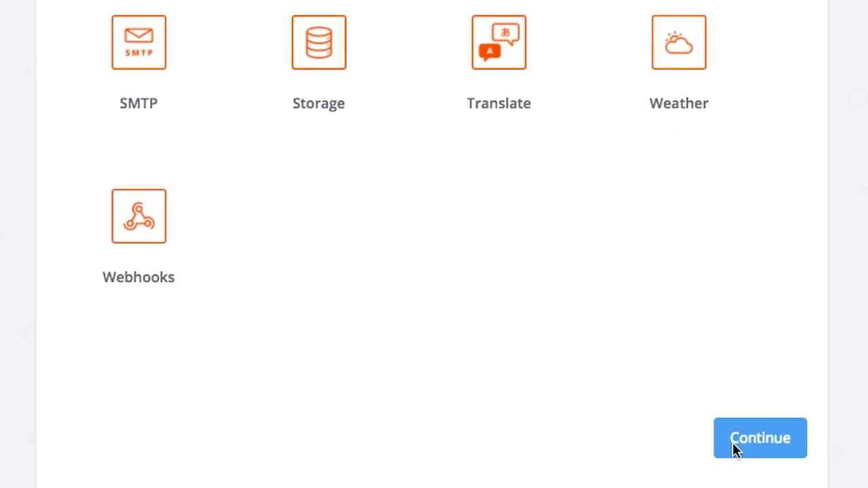
{"action": "left_click", "coordinate": [756, 445]}
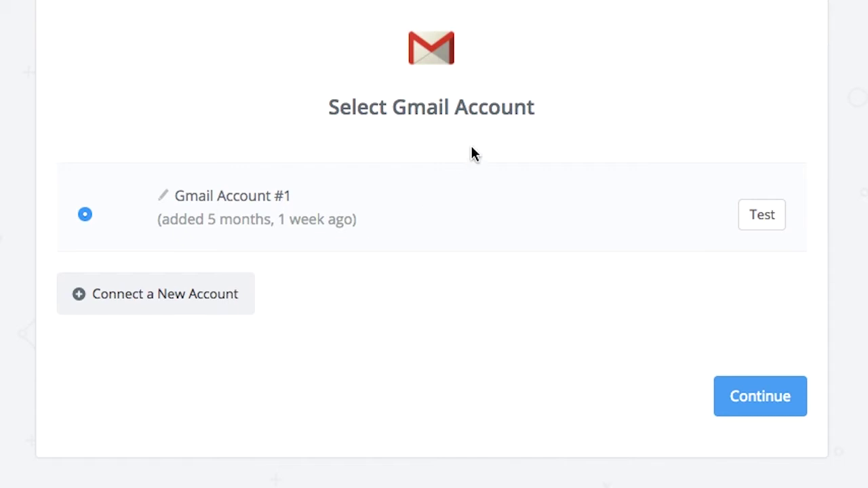
{"action": "left_click", "coordinate": [761, 397]}
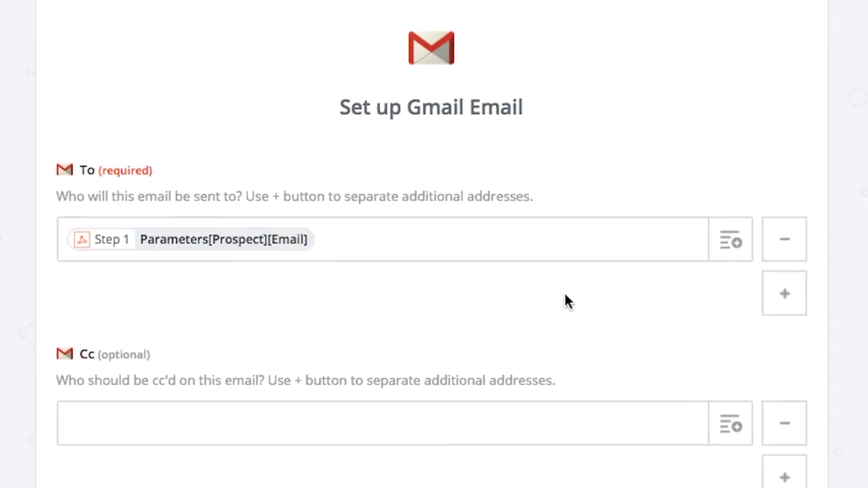
Step: Look up the prospect email field in the hook data available for the email's To recipient
{"action": "left_click", "coordinate": [722, 261]}
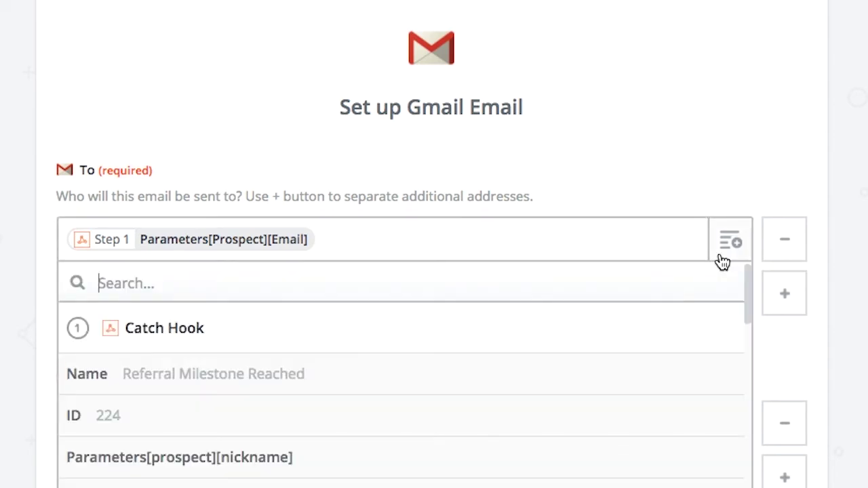
{"action": "scroll", "coordinate": [494, 470], "scroll_direction": "down", "scroll_amount": 4}
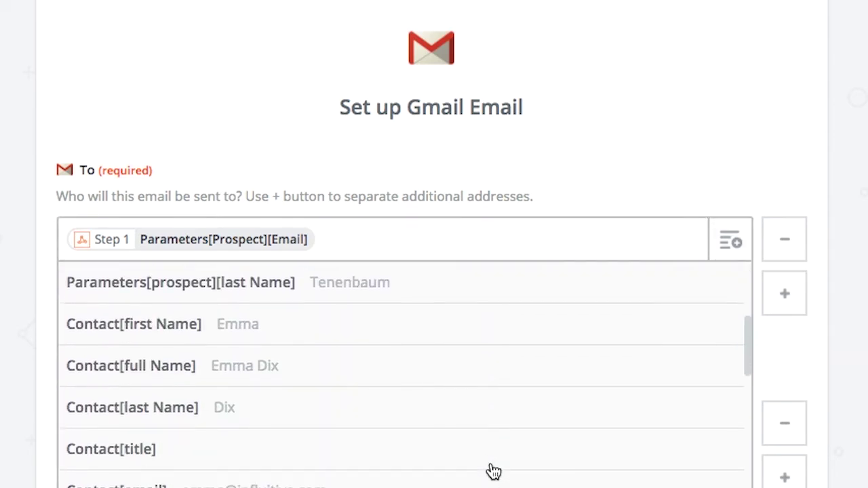
{"action": "scroll", "coordinate": [494, 471], "scroll_direction": "down", "scroll_amount": 5}
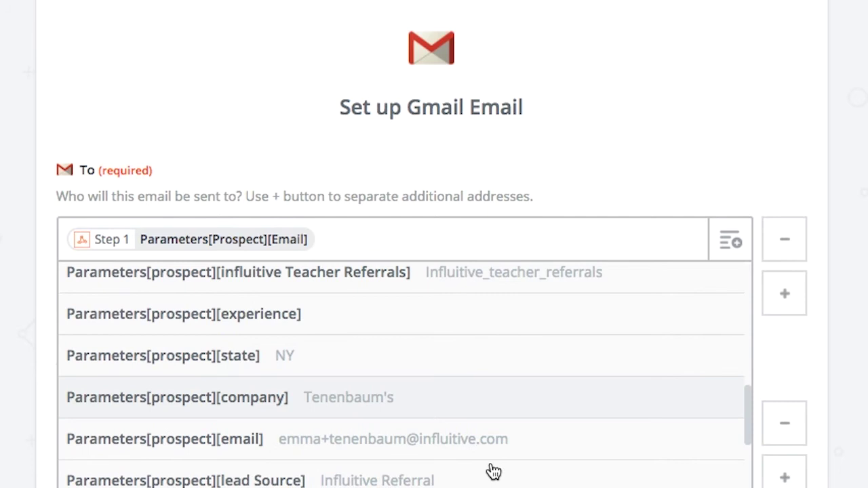
{"action": "scroll", "coordinate": [494, 470], "scroll_direction": "down", "scroll_amount": 2}
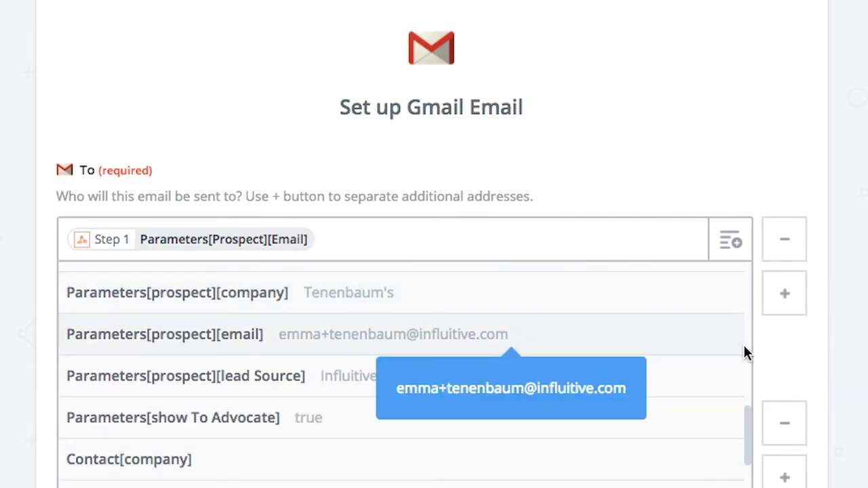
Step: Check the remaining Gmail email fields from Cc through Subject, Body and Attachments, and continue to testing the Gmail step
{"action": "left_click", "coordinate": [788, 348]}
{"action": "scroll", "coordinate": [479, 478], "scroll_direction": "down", "scroll_amount": 1}
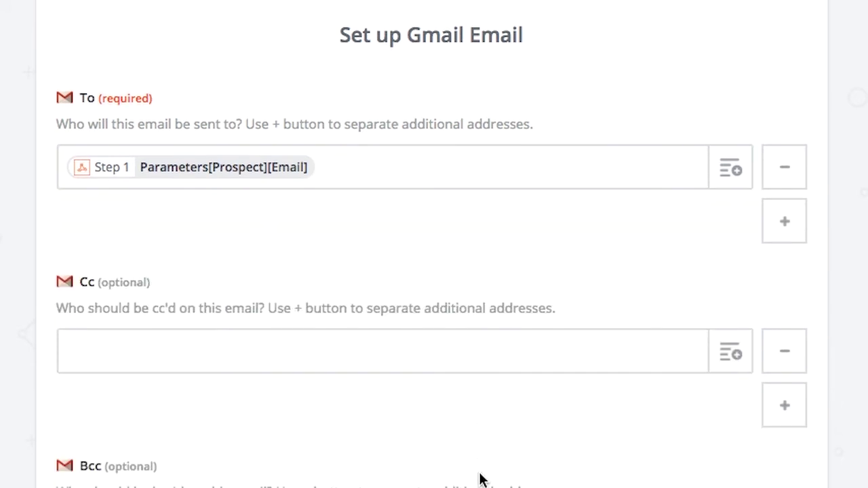
{"action": "scroll", "coordinate": [479, 479], "scroll_direction": "down", "scroll_amount": 7}
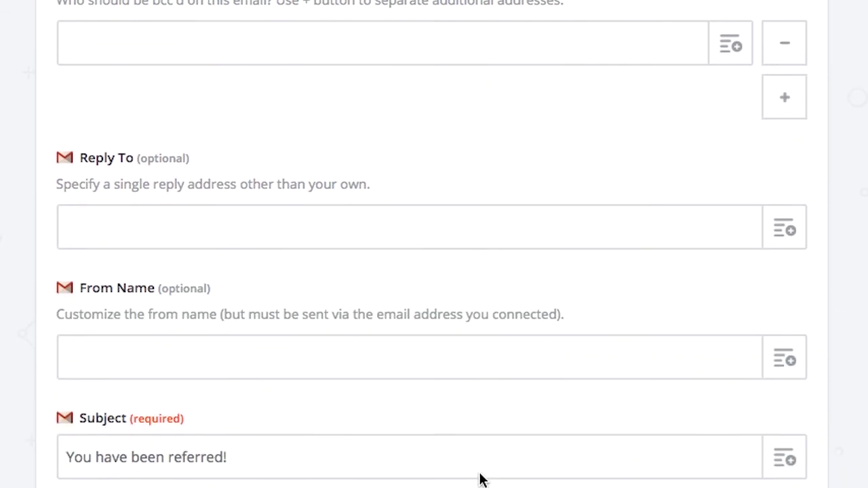
{"action": "scroll", "coordinate": [480, 479], "scroll_direction": "down", "scroll_amount": 2}
{"action": "scroll", "coordinate": [480, 477], "scroll_direction": "down", "scroll_amount": 2}
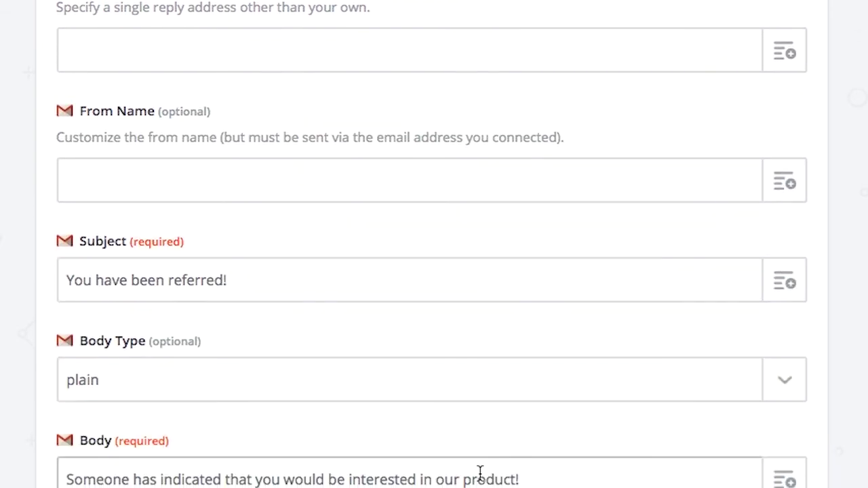
{"action": "scroll", "coordinate": [479, 472], "scroll_direction": "down", "scroll_amount": 2}
{"action": "scroll", "coordinate": [375, 486], "scroll_direction": "down", "scroll_amount": 10}
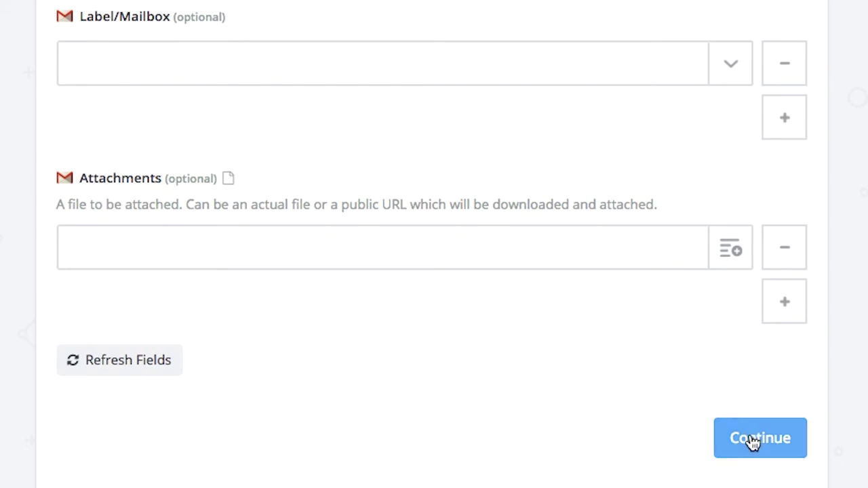
{"action": "left_click", "coordinate": [753, 442]}
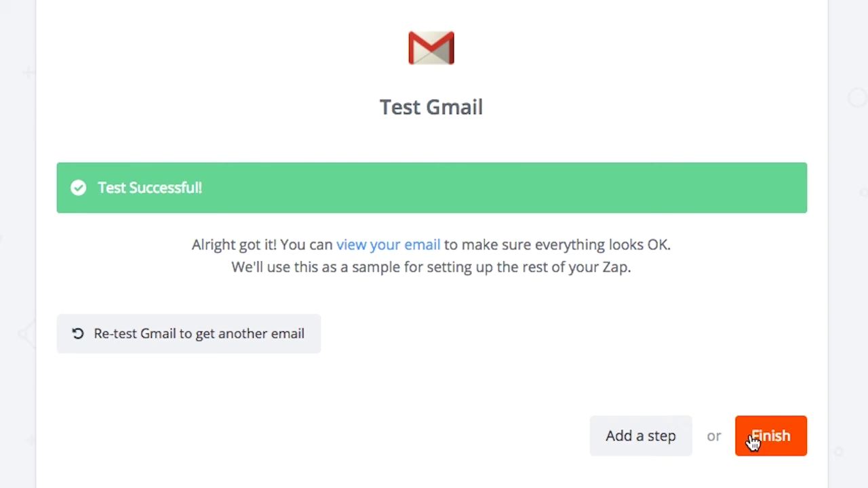
Step: Add another step to the Zap and insert an "Only continue if..." filter directly after the Gmail action
{"action": "left_click", "coordinate": [636, 437]}
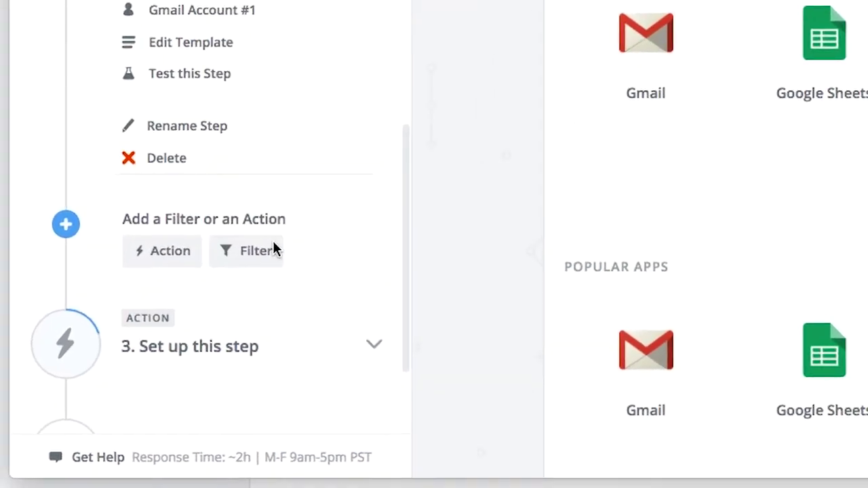
{"action": "left_click", "coordinate": [250, 249]}
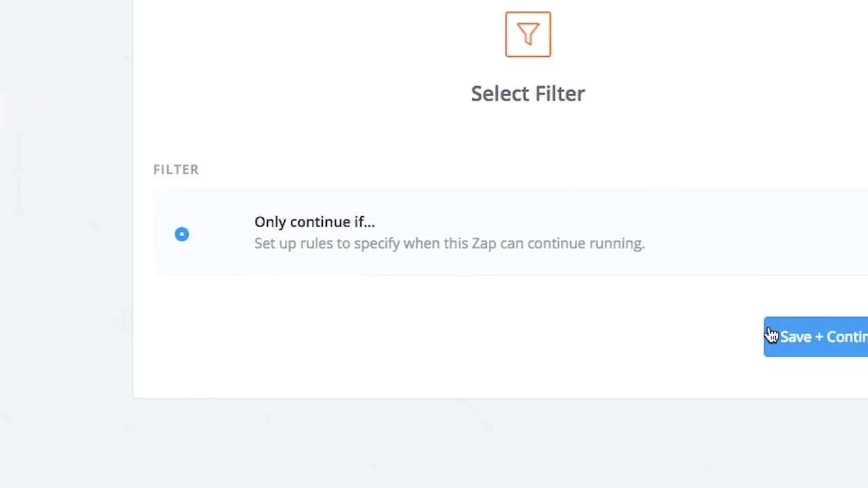
{"action": "left_click", "coordinate": [771, 335]}
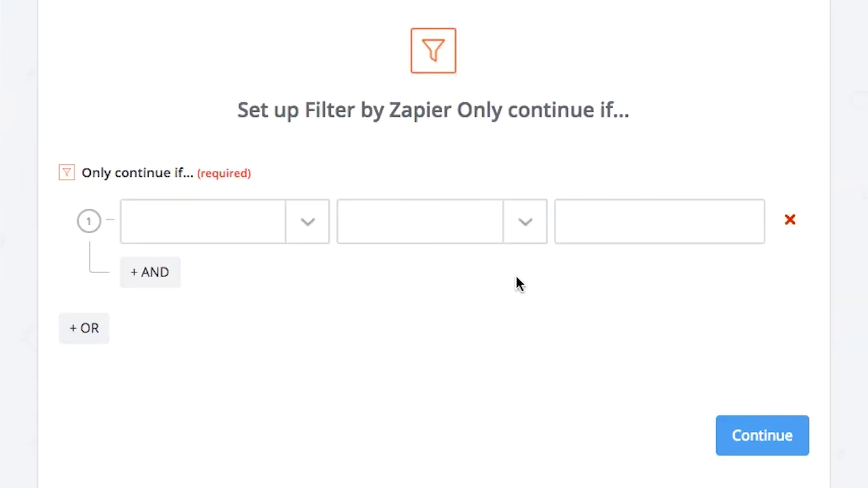
Step: Set the filter rule's field to Parameters[status][label] from the Catch Hook data
{"action": "left_click", "coordinate": [302, 230]}
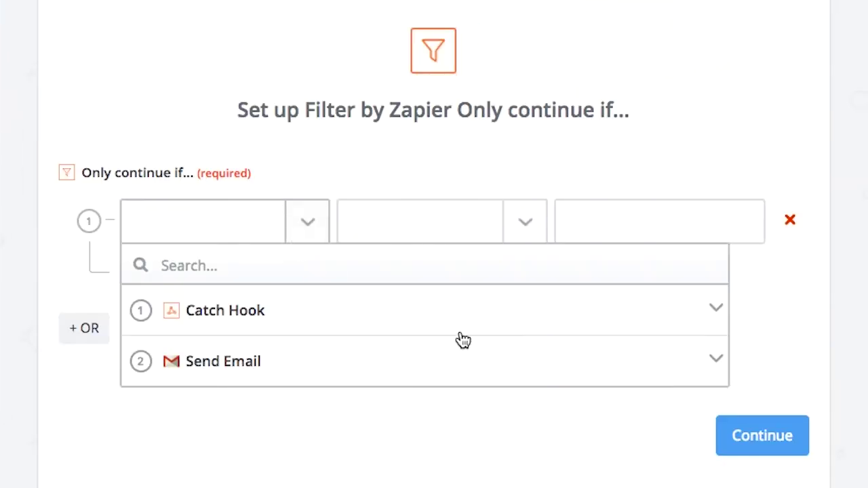
{"action": "left_click", "coordinate": [711, 313]}
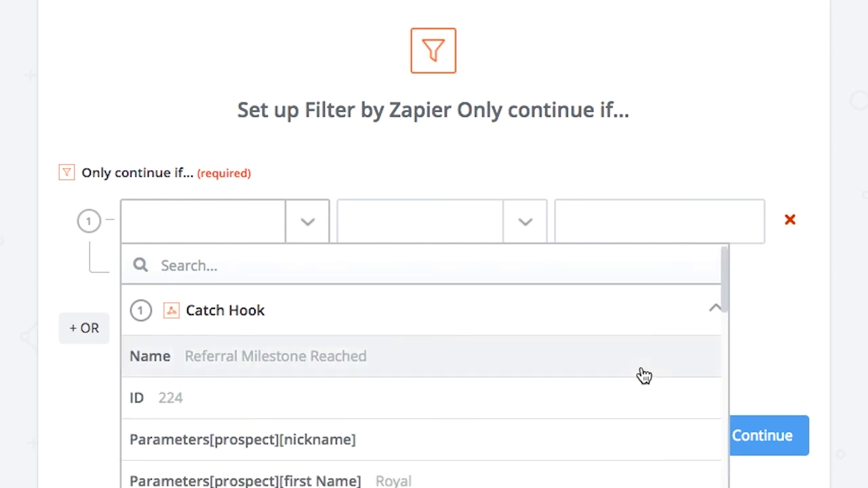
{"action": "scroll", "coordinate": [584, 445], "scroll_direction": "down", "scroll_amount": 10}
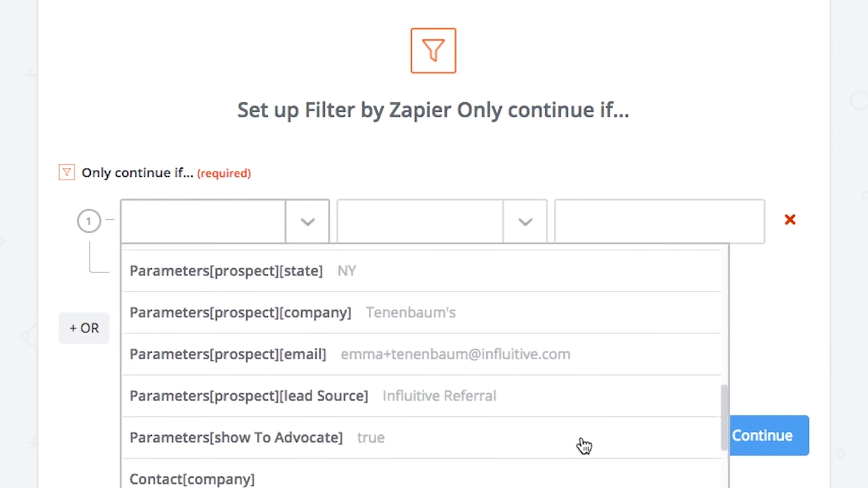
{"action": "scroll", "coordinate": [582, 445], "scroll_direction": "down", "scroll_amount": 8}
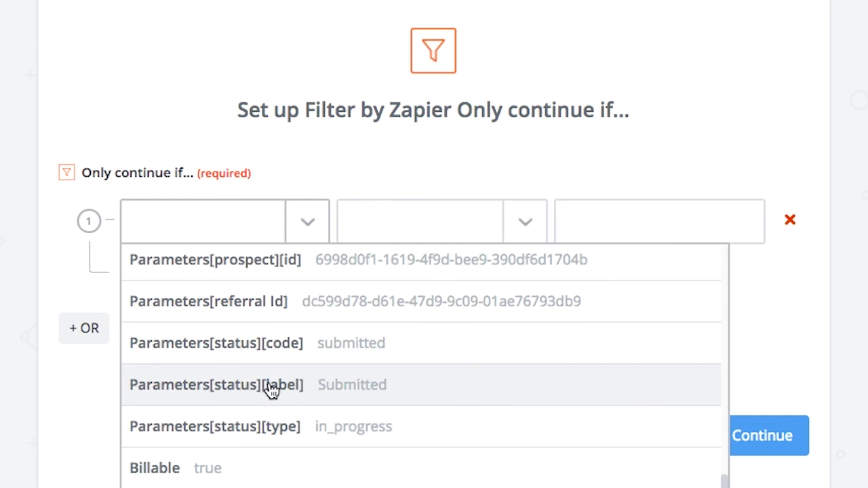
{"action": "left_click", "coordinate": [272, 386]}
Step: Set the filter rule's condition to (Text) Exactly matches with the value "Submitted"
{"action": "left_click", "coordinate": [513, 237]}
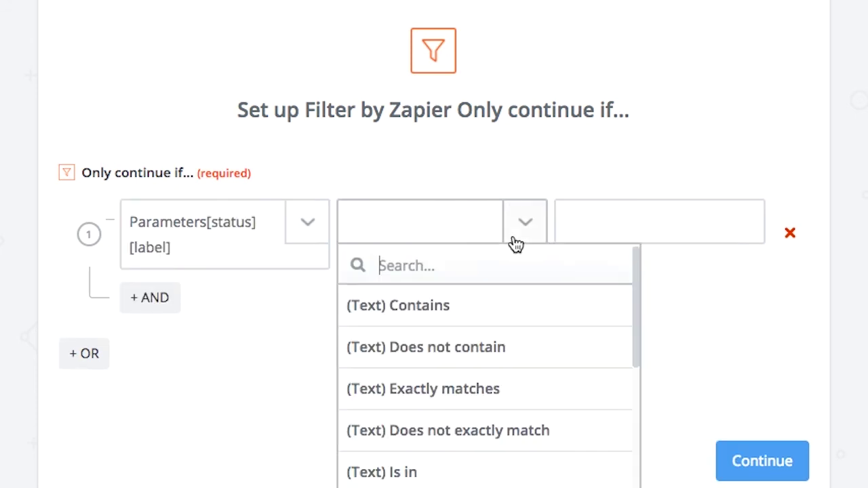
{"action": "left_click", "coordinate": [462, 396]}
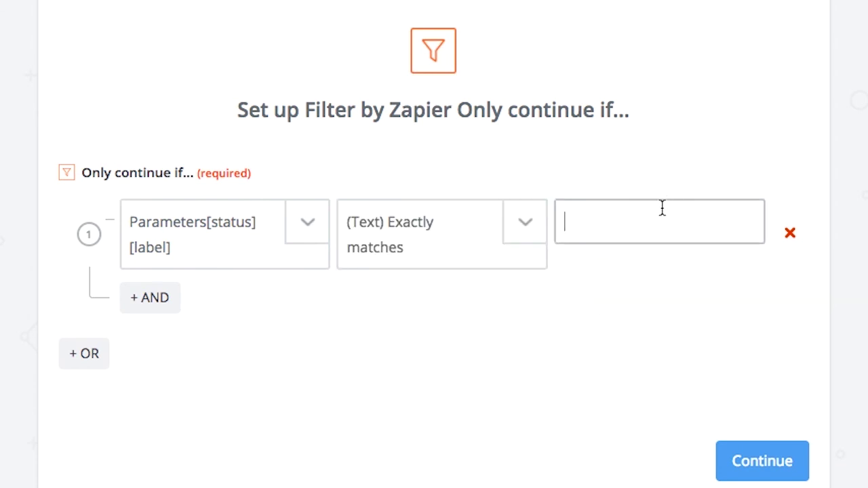
{"action": "type", "text": "Submitted"}
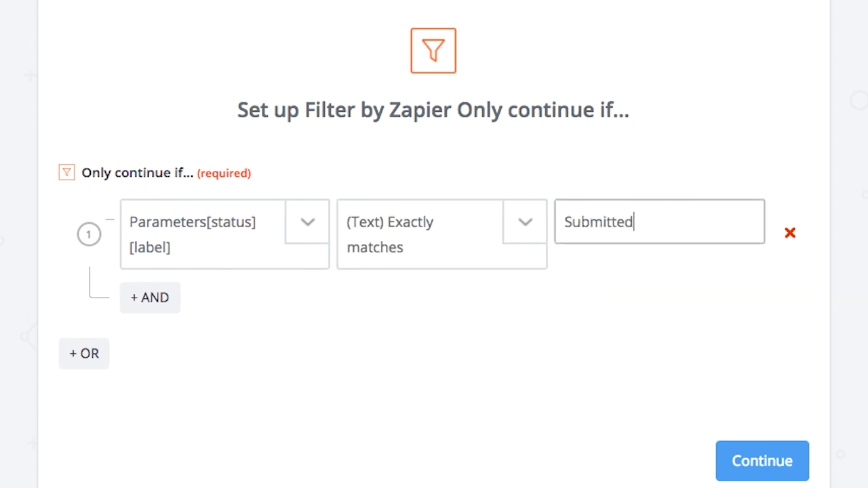